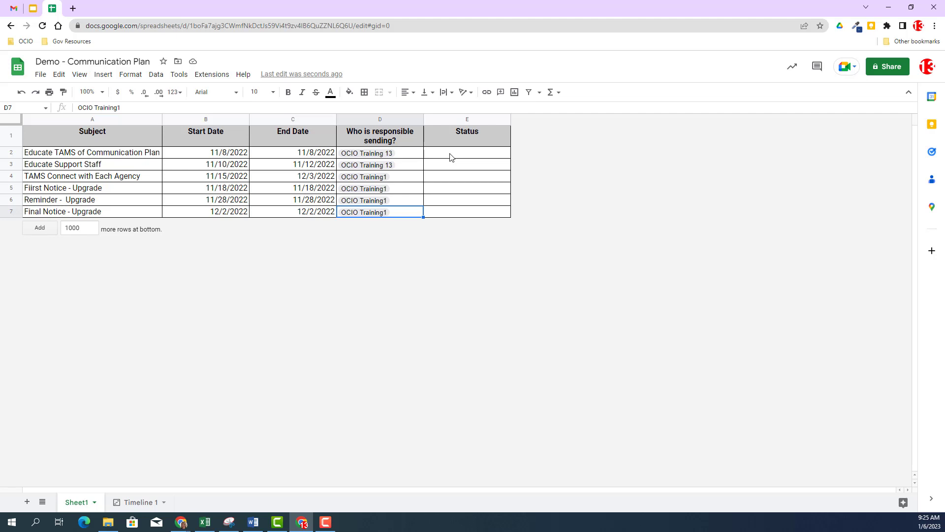
click(450, 157)
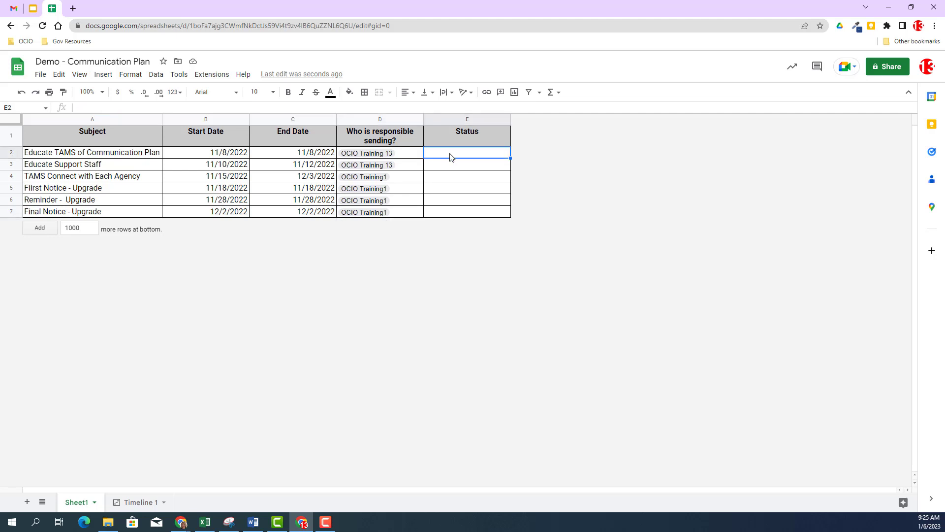
drag(449, 153, 449, 214)
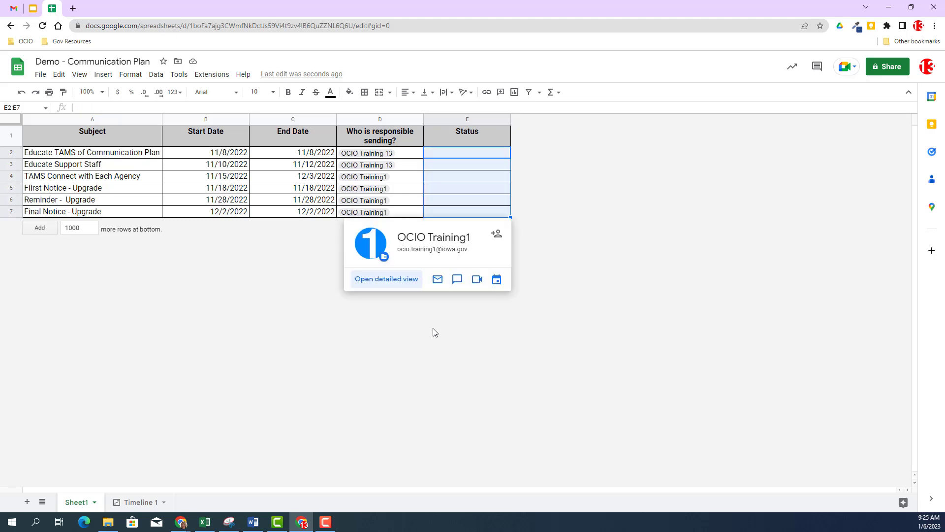
click(104, 75)
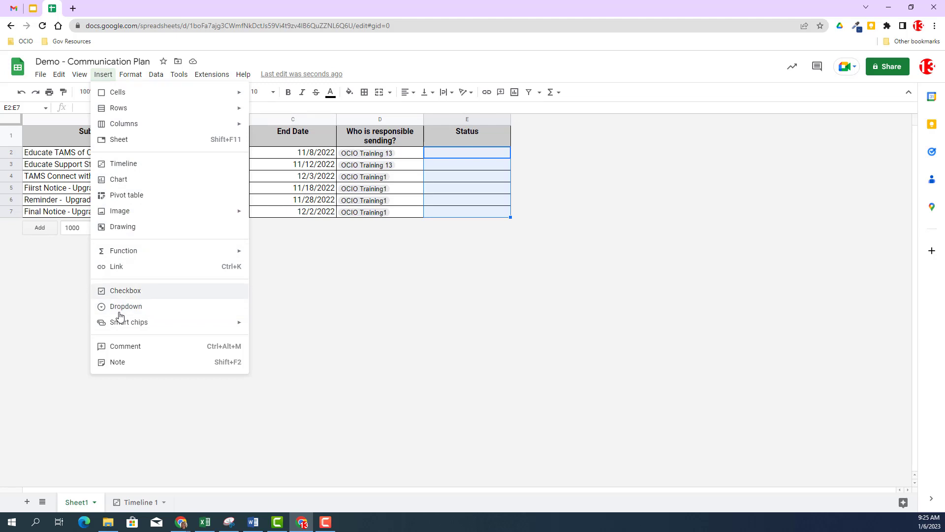
click(435, 153)
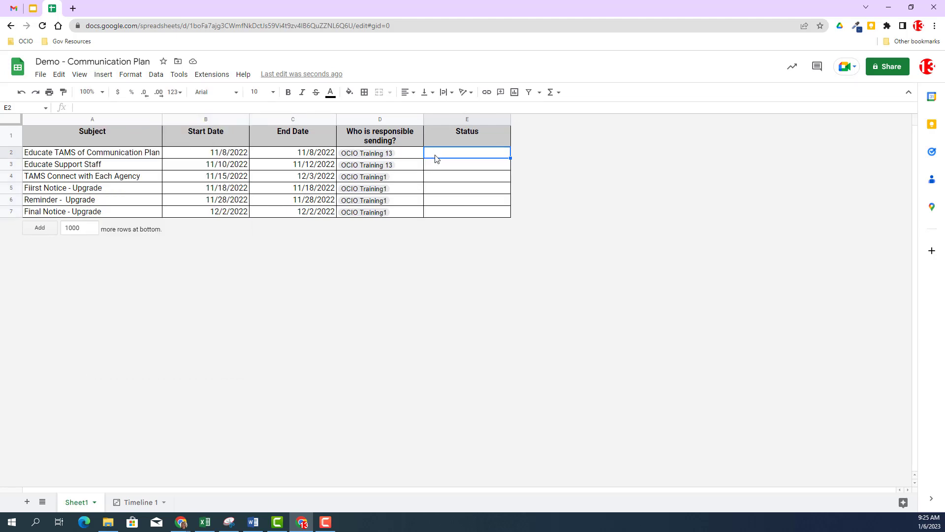
Enter @ in cell E2 to view the smart chip suggestions, then clear the cell
text(@)
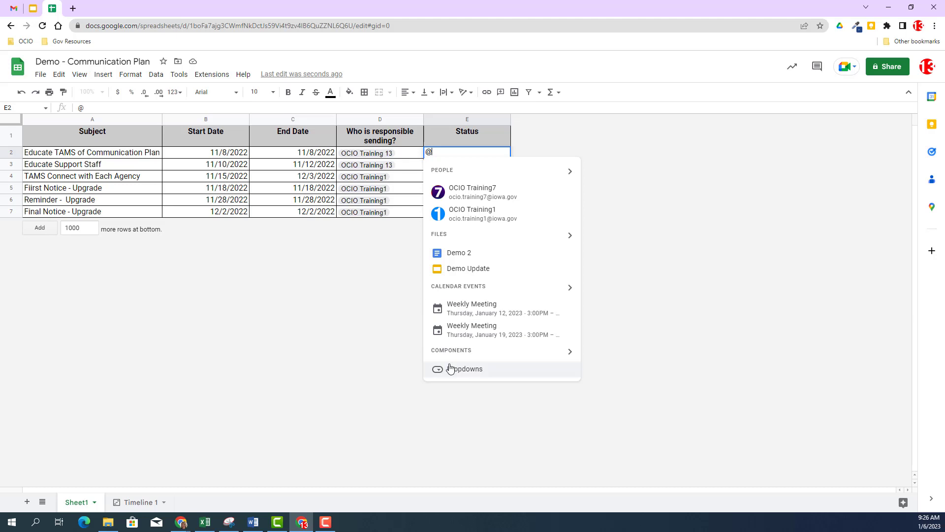
click(329, 287)
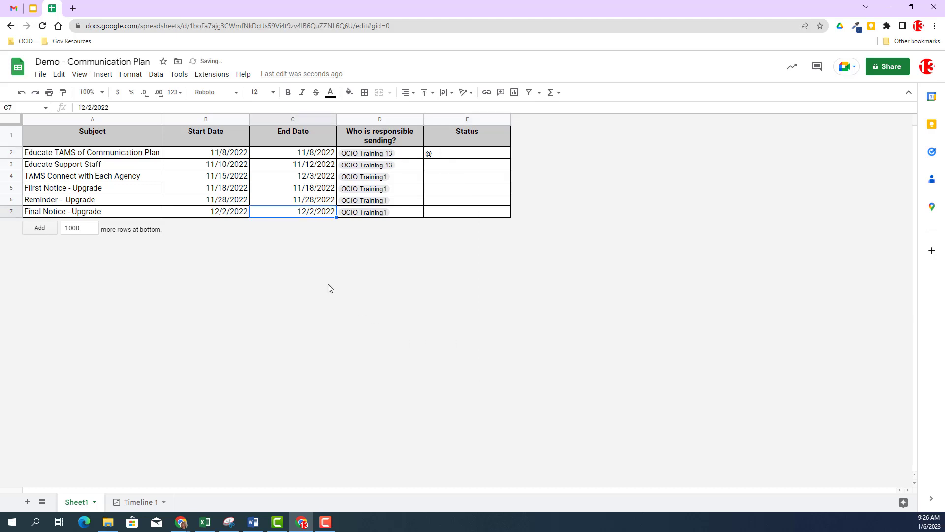
click(454, 155)
key(Delete)
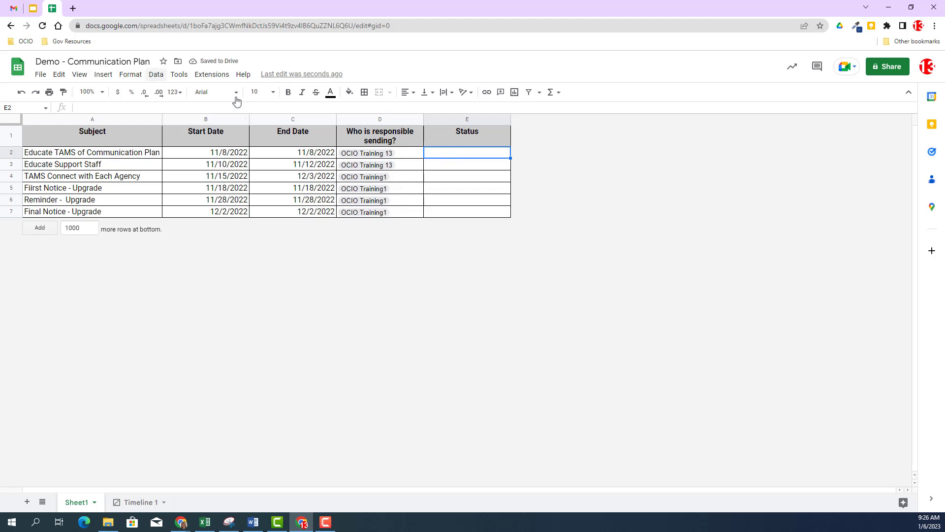
Add a data validation dropdown rule to cell E2 and open its option list in the cell
click(156, 75)
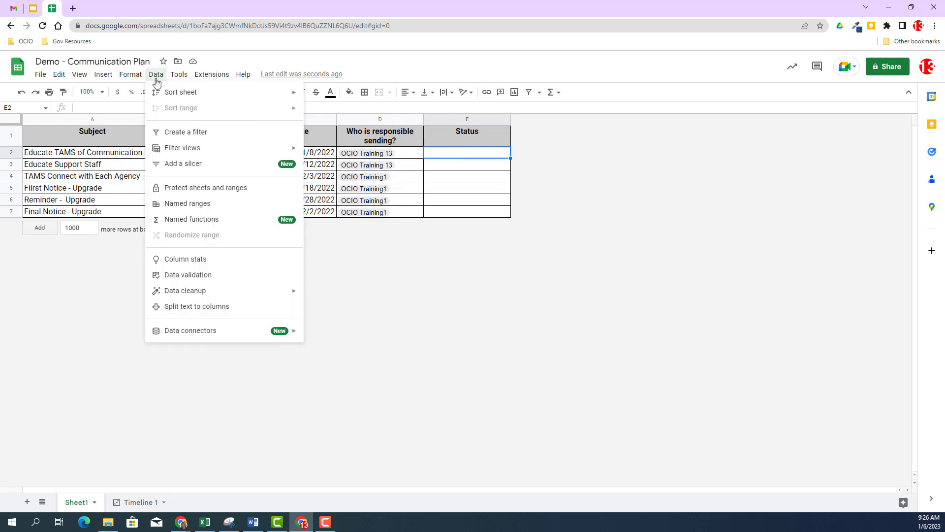
click(188, 277)
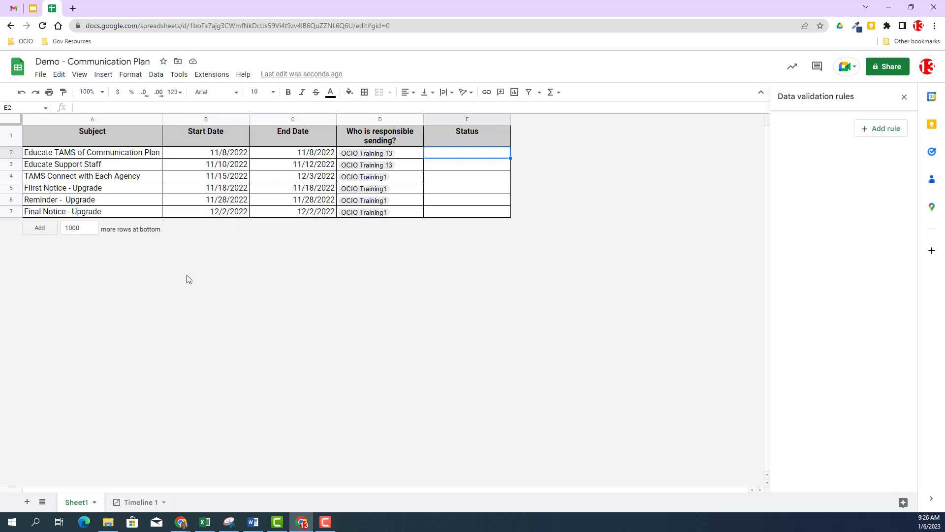
click(889, 131)
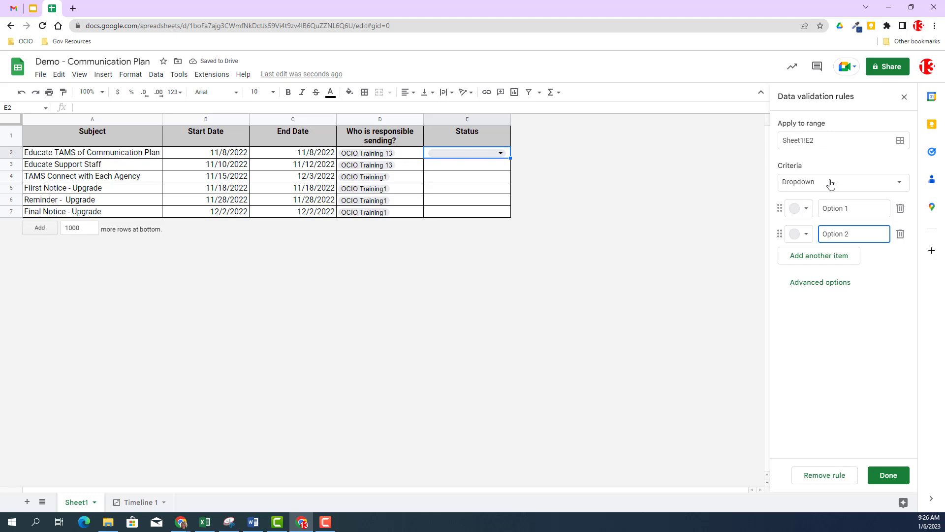
click(904, 96)
click(445, 211)
click(463, 153)
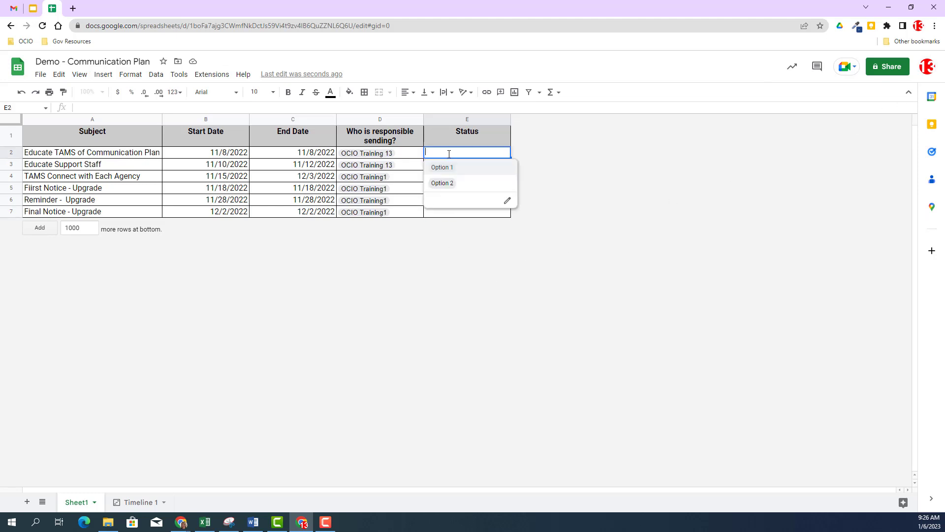
click(568, 162)
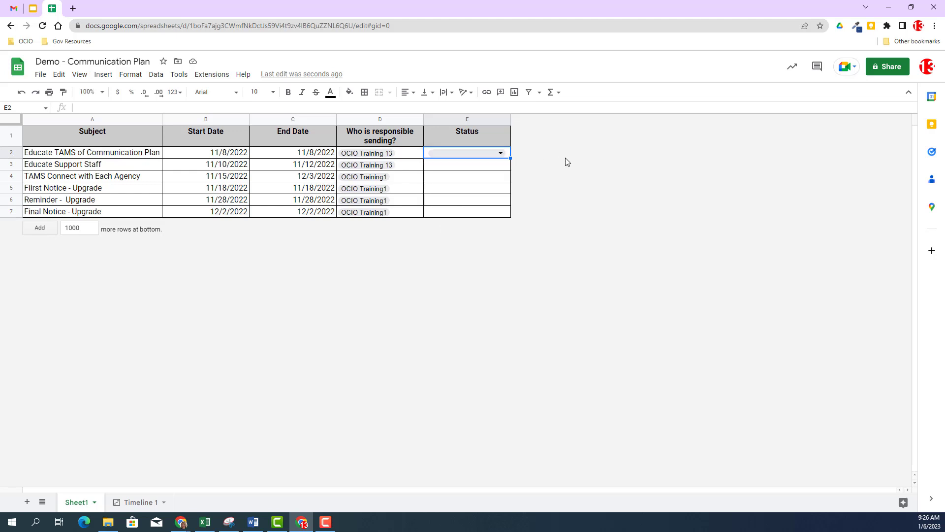
Insert a dropdown on the Status cells E2:E7, keeping Dropdown as the validation criteria
click(450, 157)
click(633, 171)
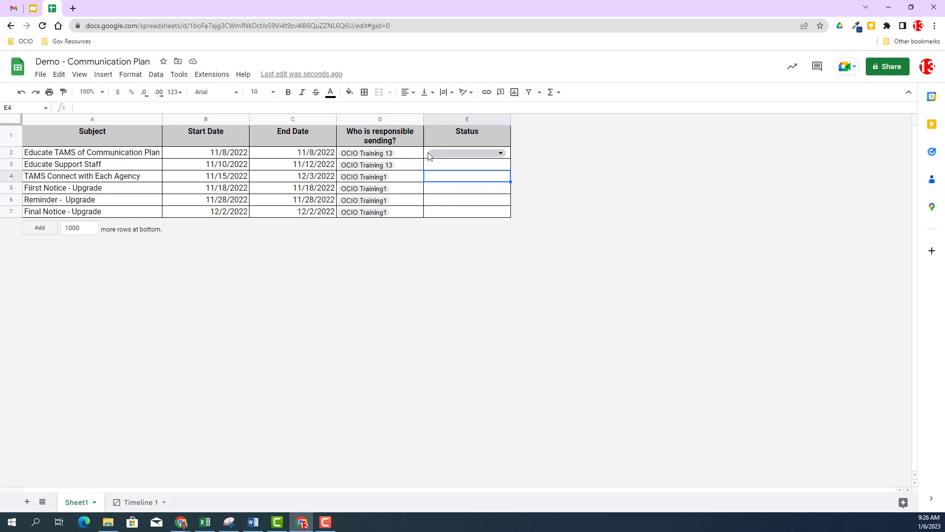
drag(428, 156, 431, 213)
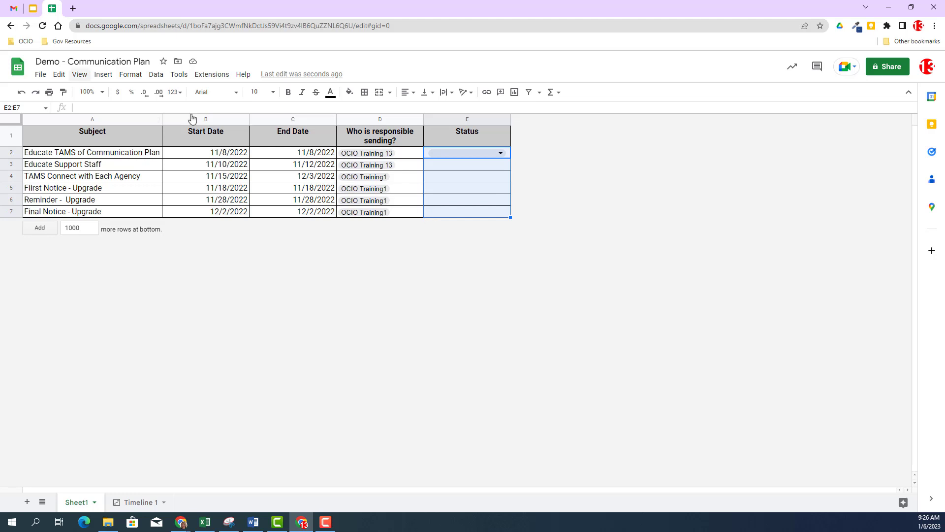
click(102, 74)
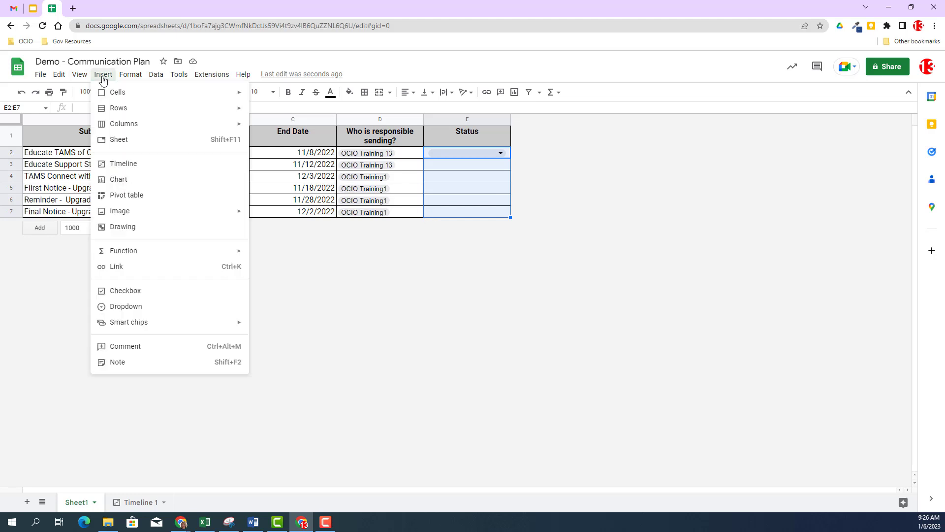
click(114, 313)
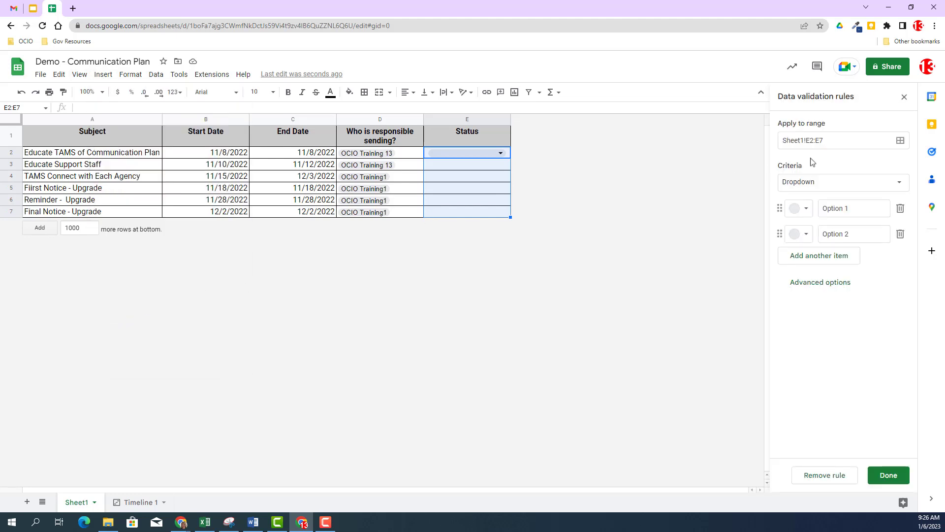
click(828, 140)
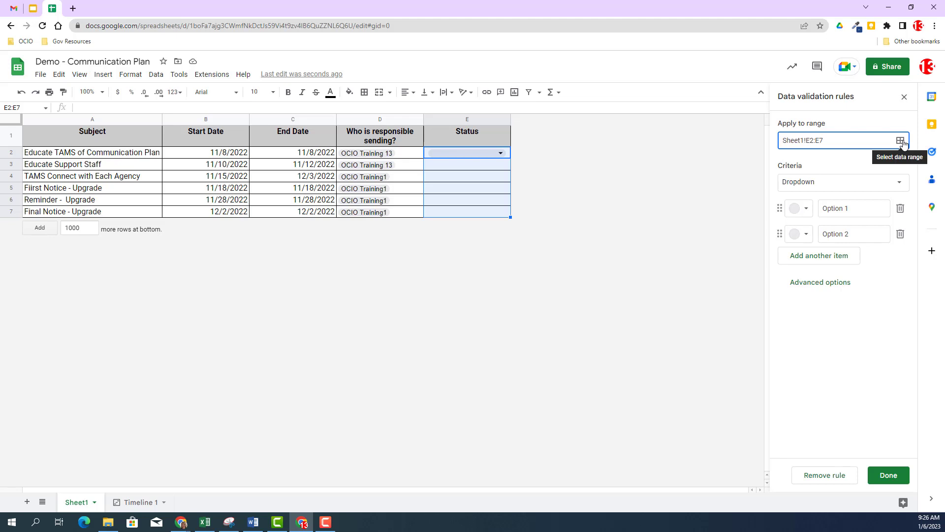
click(859, 187)
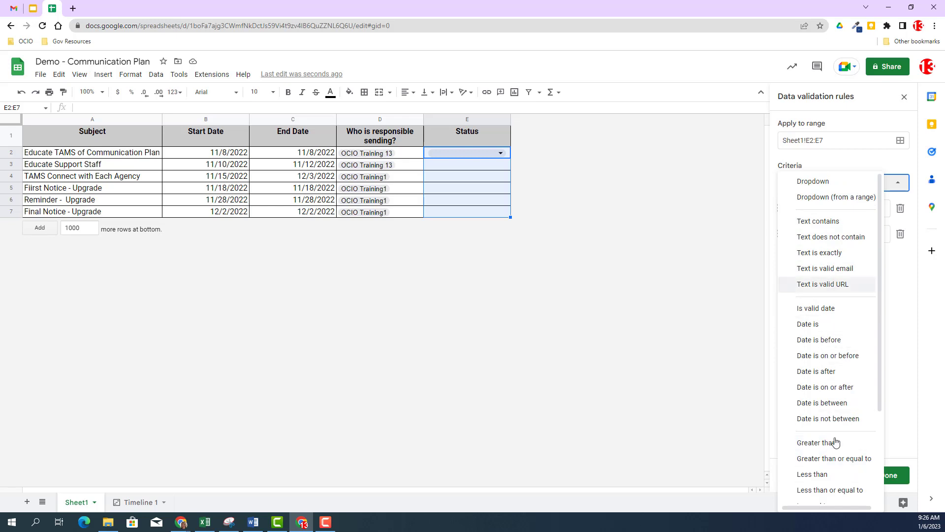
click(900, 294)
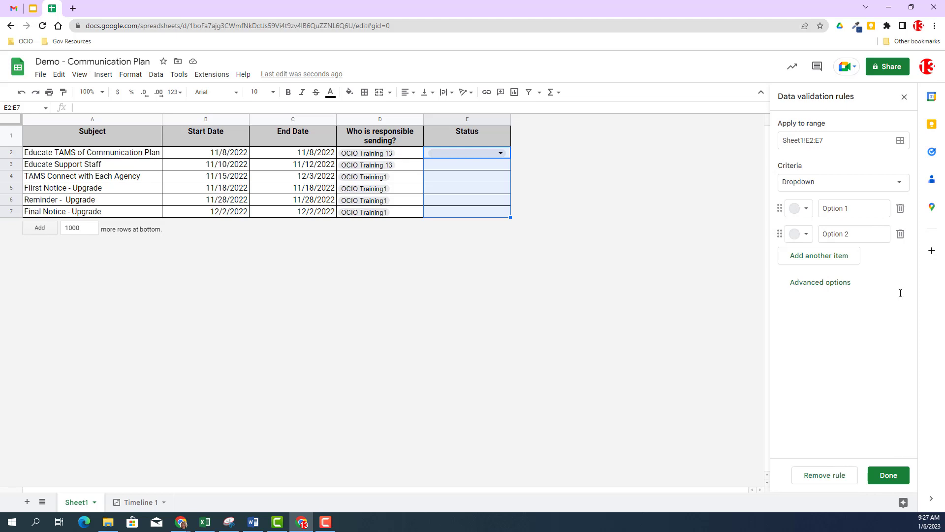
Rename the first dropdown option to Completed
click(857, 207)
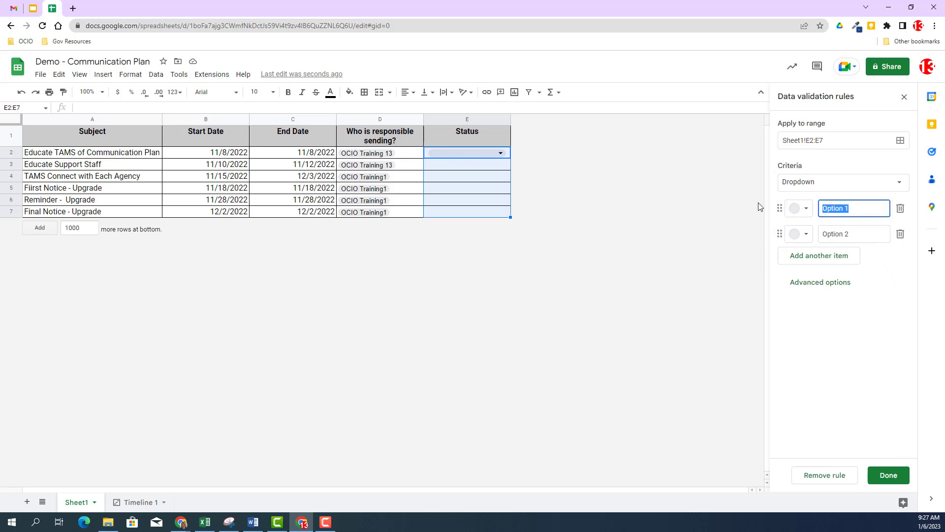
text(Cinokete)
key(BackSpace)
key(BackSpace)
key(BackSpace)
key(BackSpace)
key(BackSpace)
key(BackSpace)
text(o)
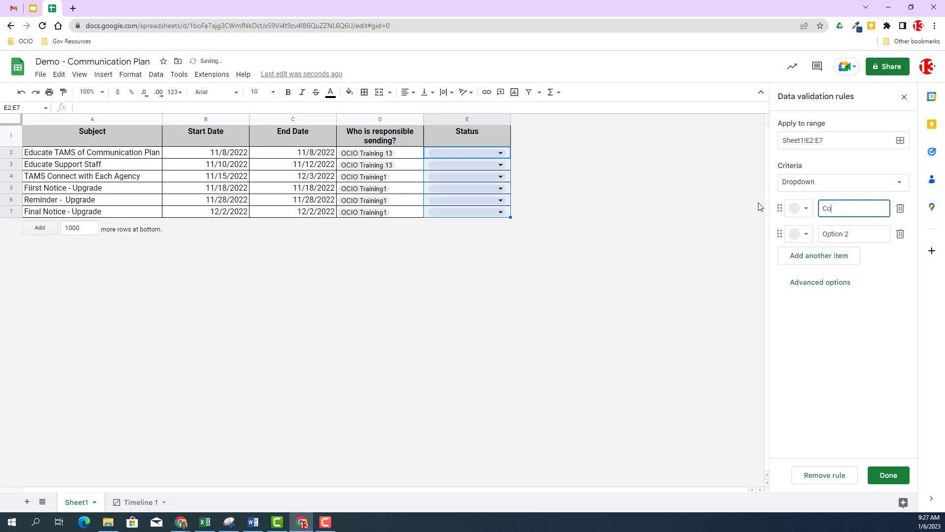
text(mpleted)
key(Return)
Name the second dropdown option In Progress and add another item
text(IN P)
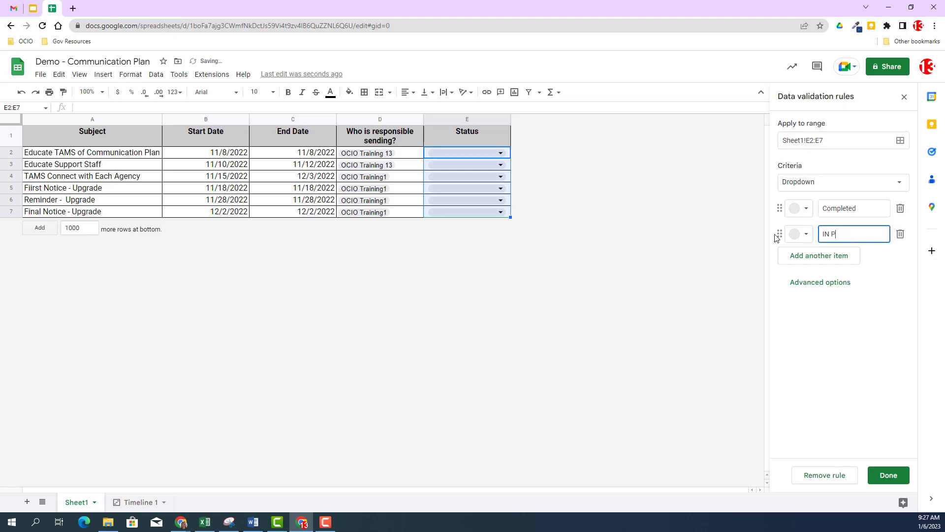
key(BackSpace)
key(BackSpace)
key(BackSpace)
text(n Progress)
click(820, 255)
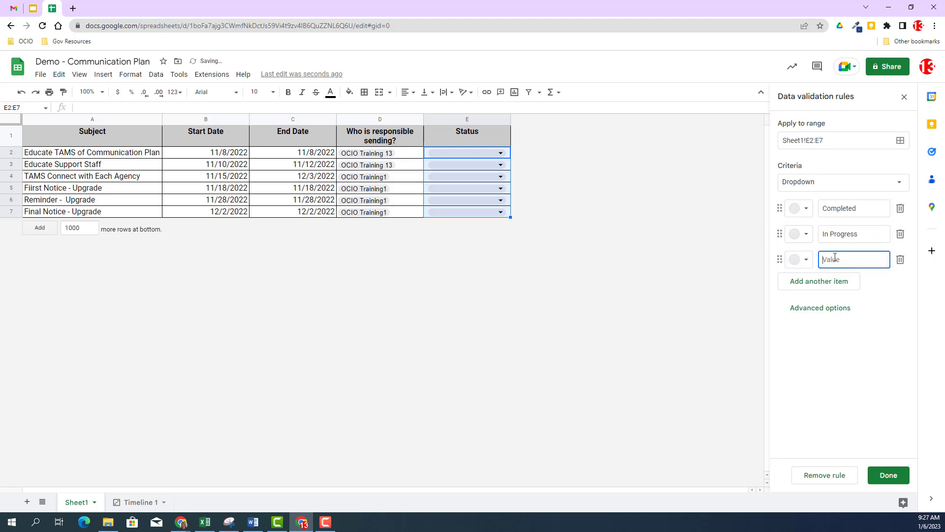
Name the third dropdown option Not Started
text(Not STarte)
key(BackSpace)
key(BackSpace)
key(BackSpace)
key(BackSpace)
key(BackSpace)
text(tarted)
Color the options Completed dark green, In Progress light yellow and Not Started dark red, then save the rule
click(806, 211)
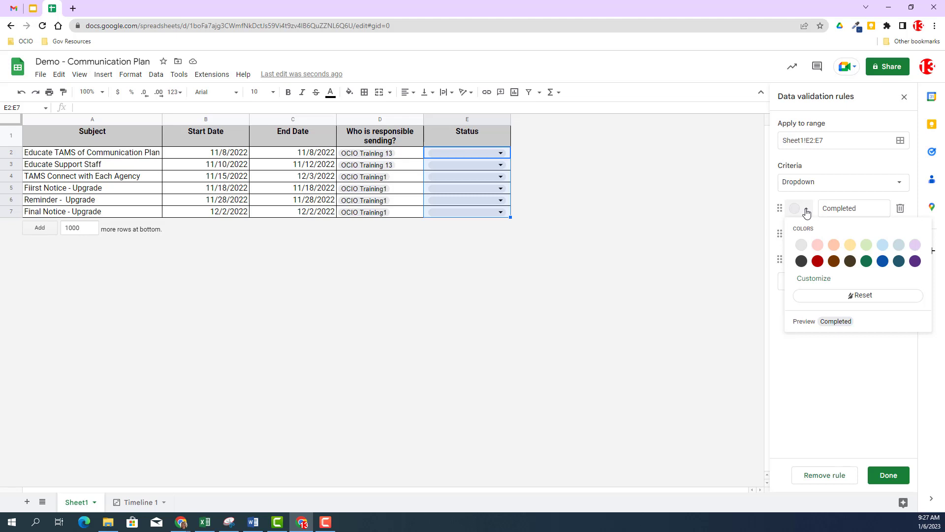
click(866, 261)
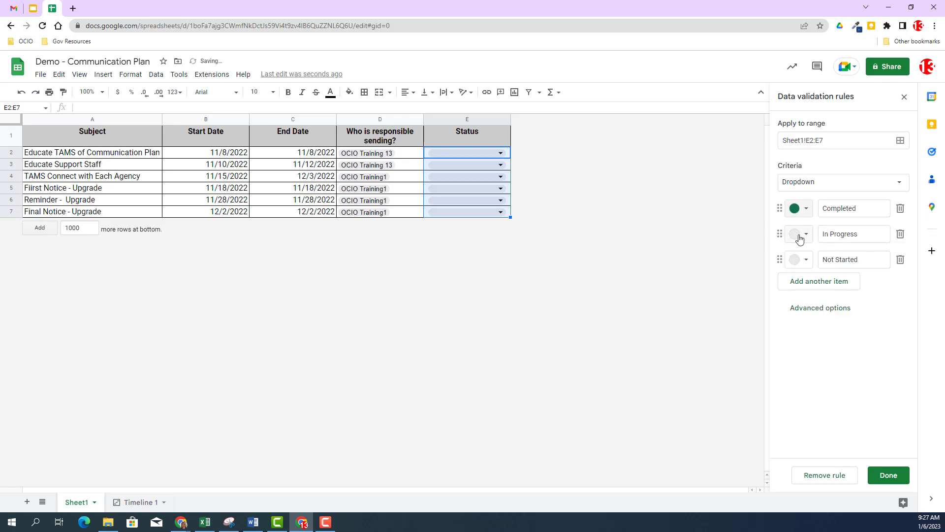
click(799, 236)
click(850, 270)
click(807, 261)
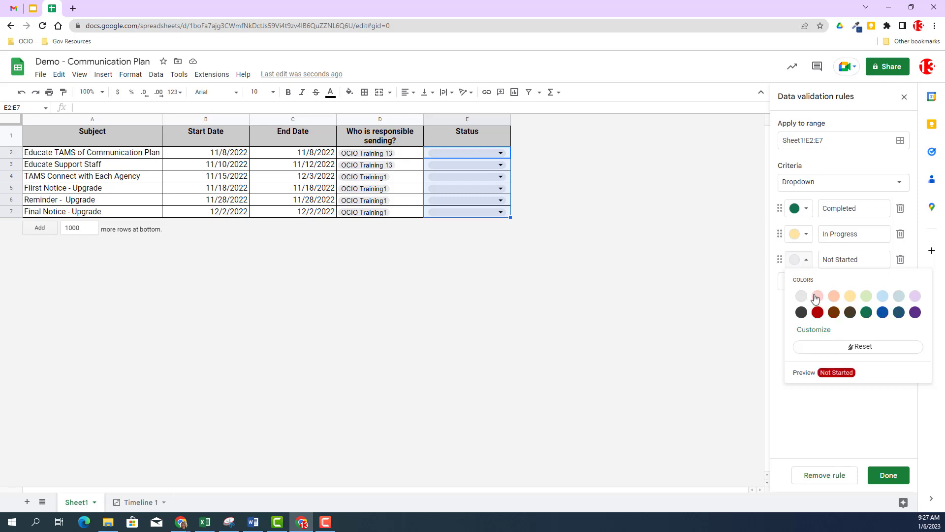
click(817, 312)
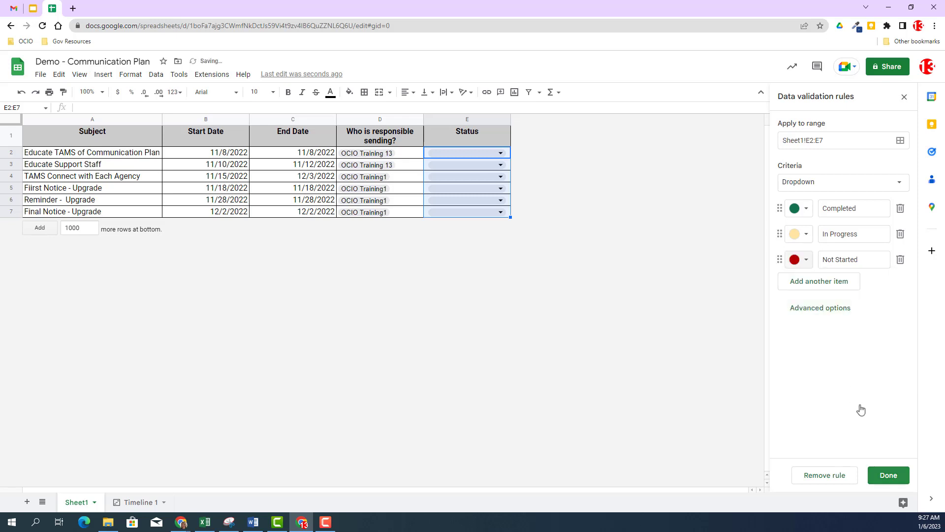
click(890, 475)
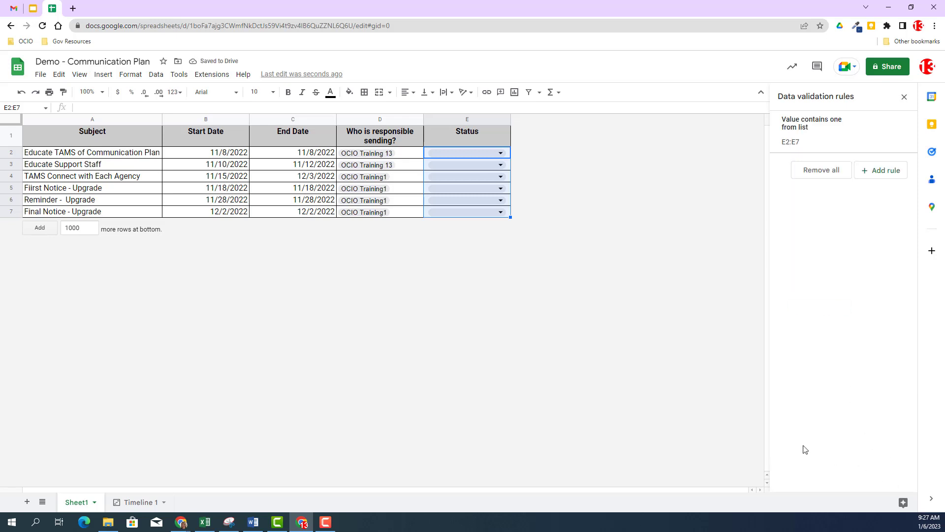
Set the statuses of E2, E3 and E4 to Completed, In Progress and Not Started
click(500, 153)
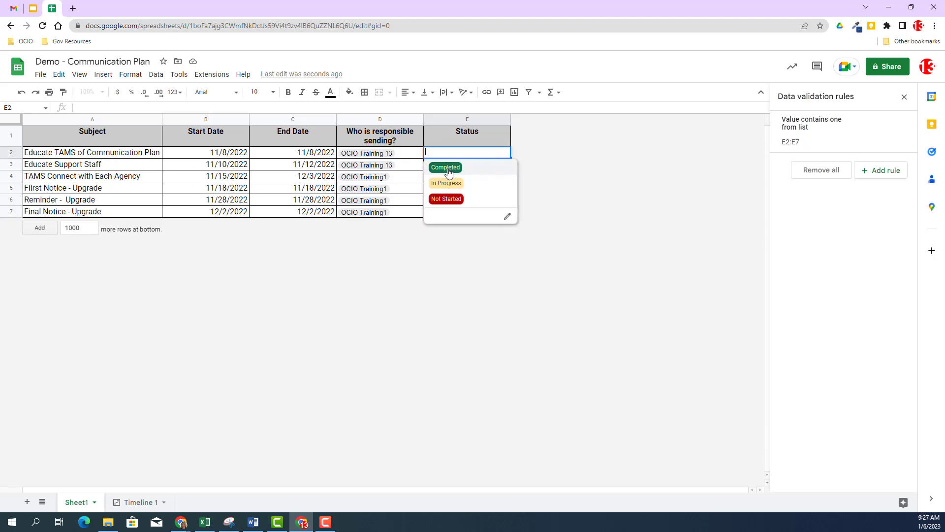
click(445, 167)
click(480, 166)
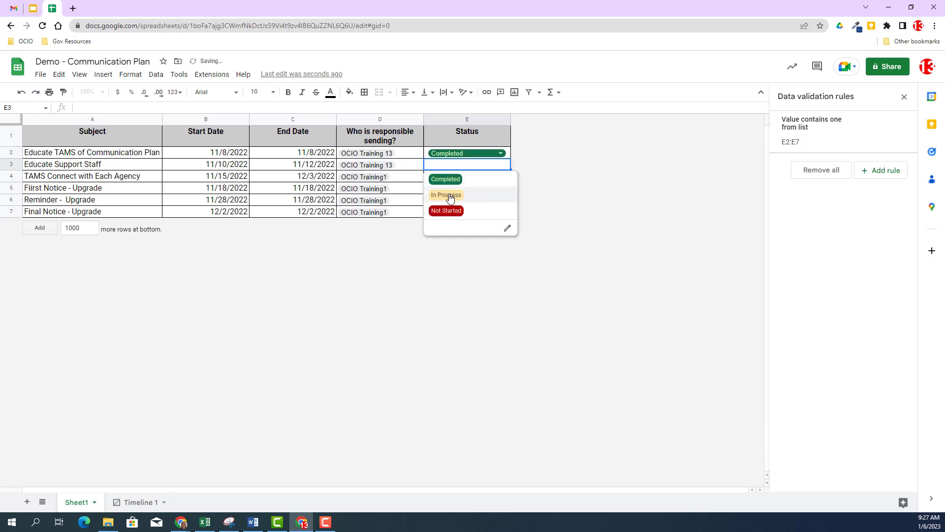
click(449, 196)
click(489, 178)
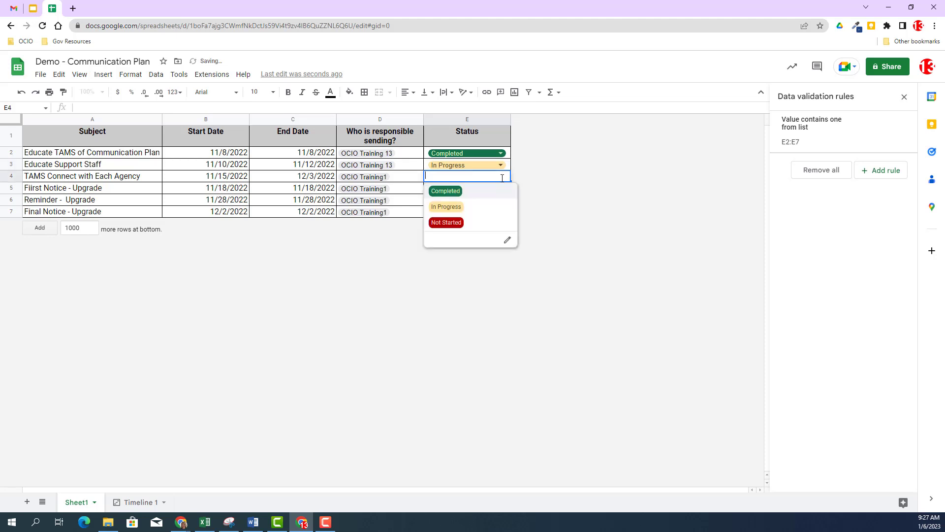
click(452, 222)
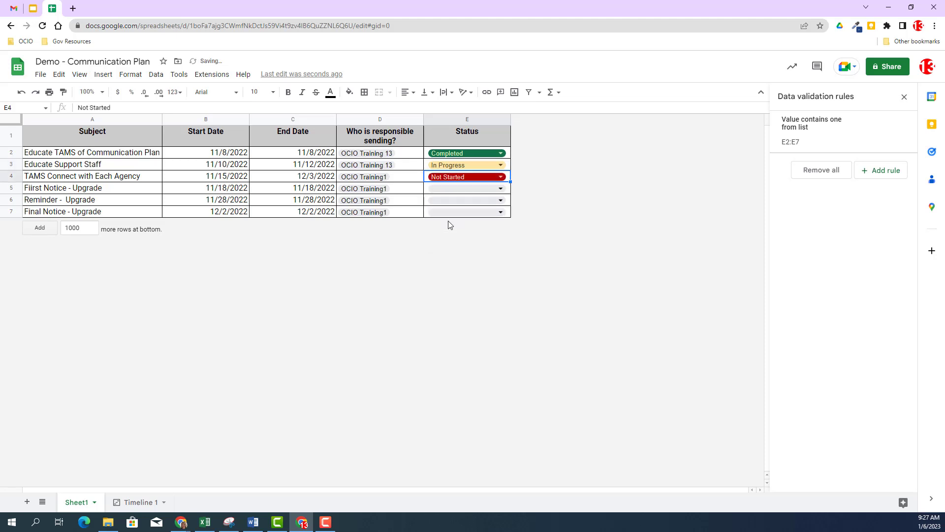